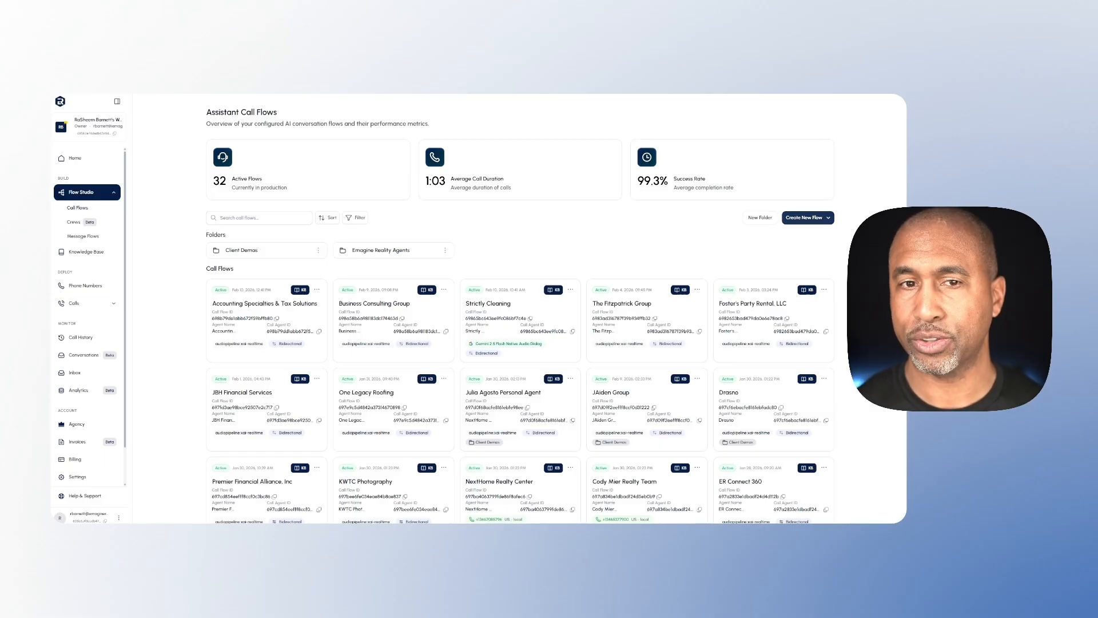
left_click(821, 221)
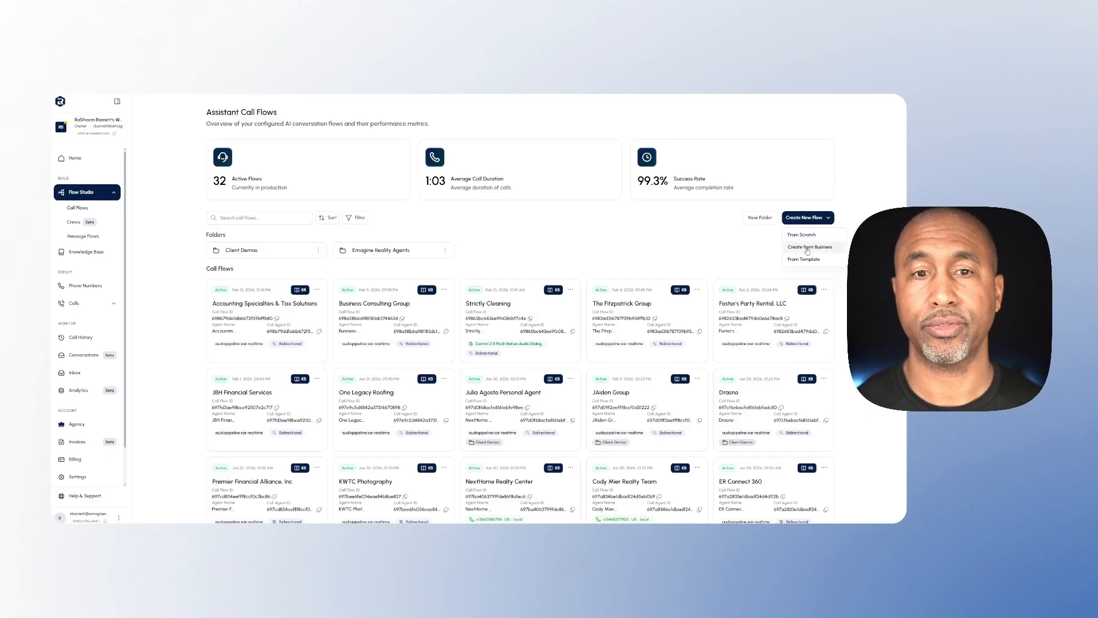
left_click(807, 248)
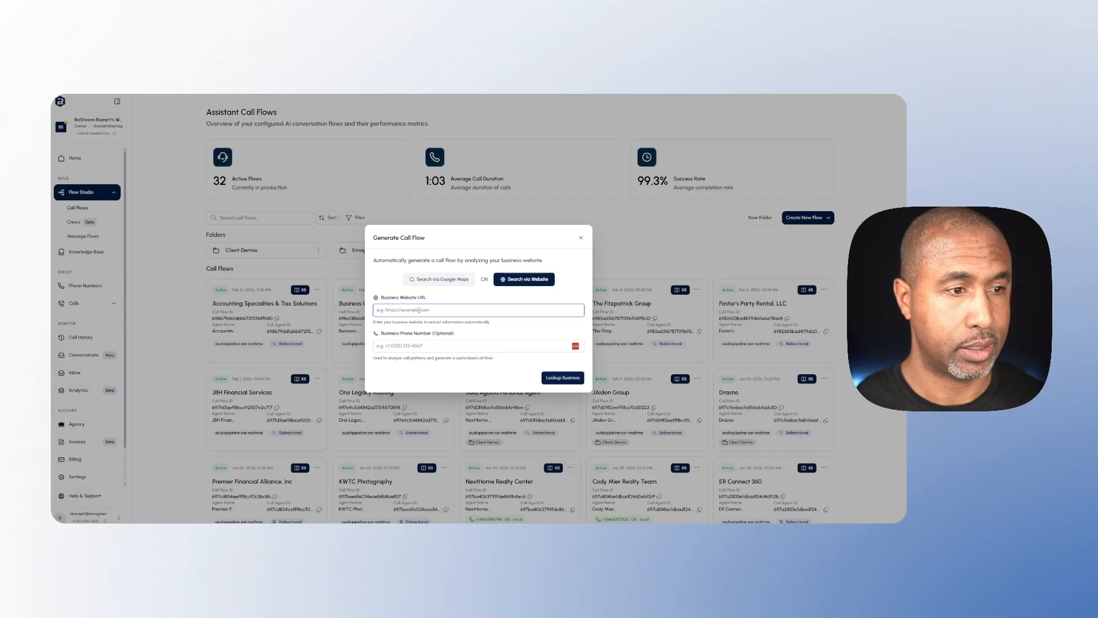
type("https://ohanagaragedoorrepair.com/")
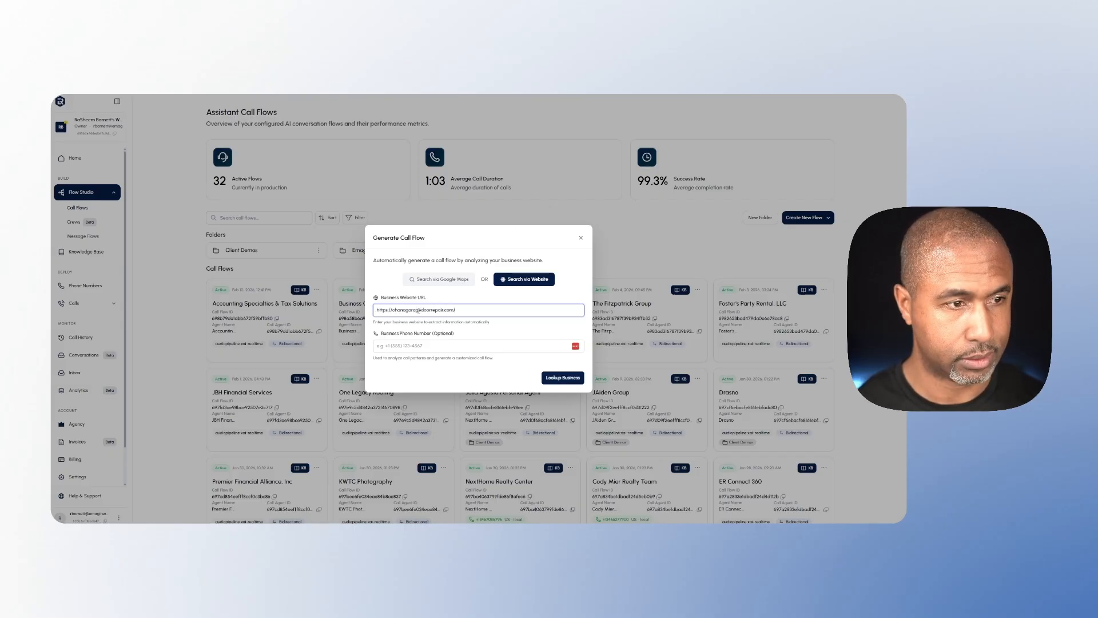
left_click(563, 378)
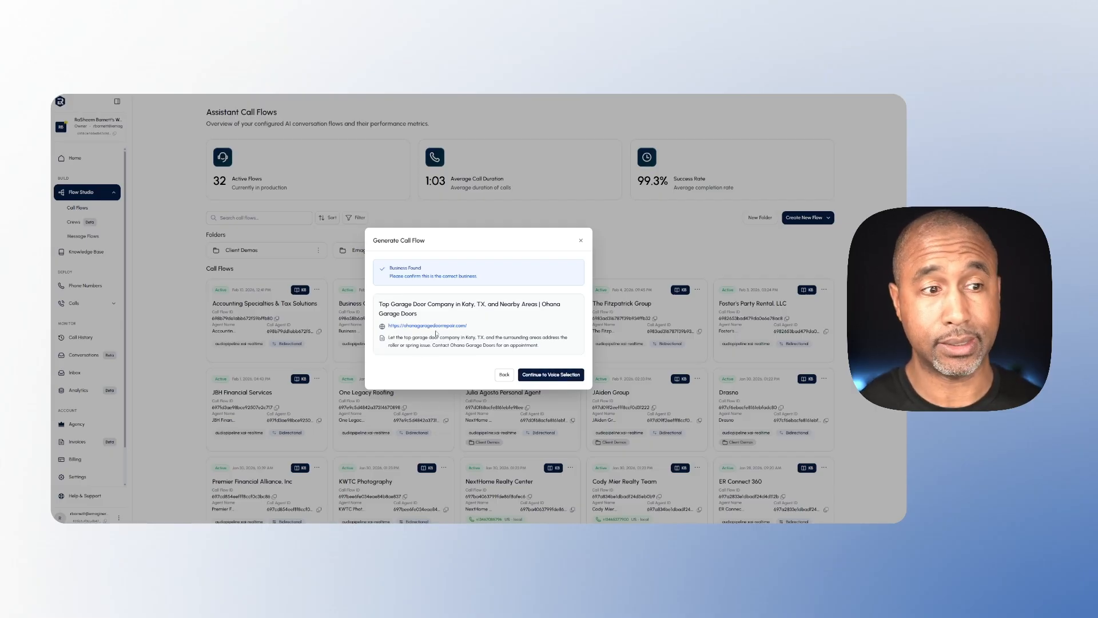
left_click(549, 375)
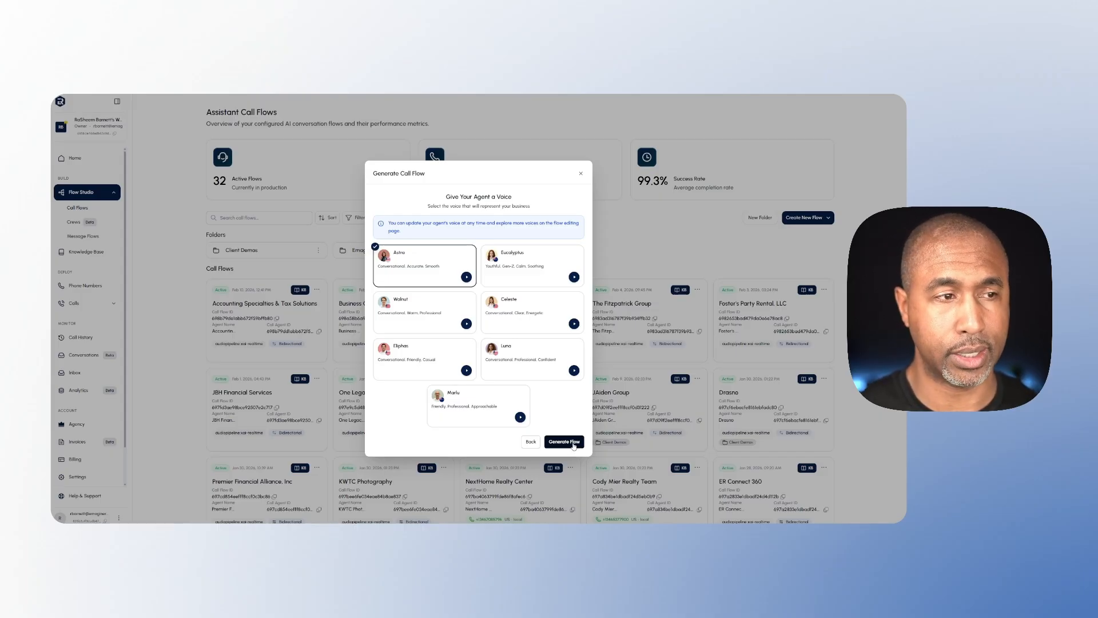
left_click(573, 444)
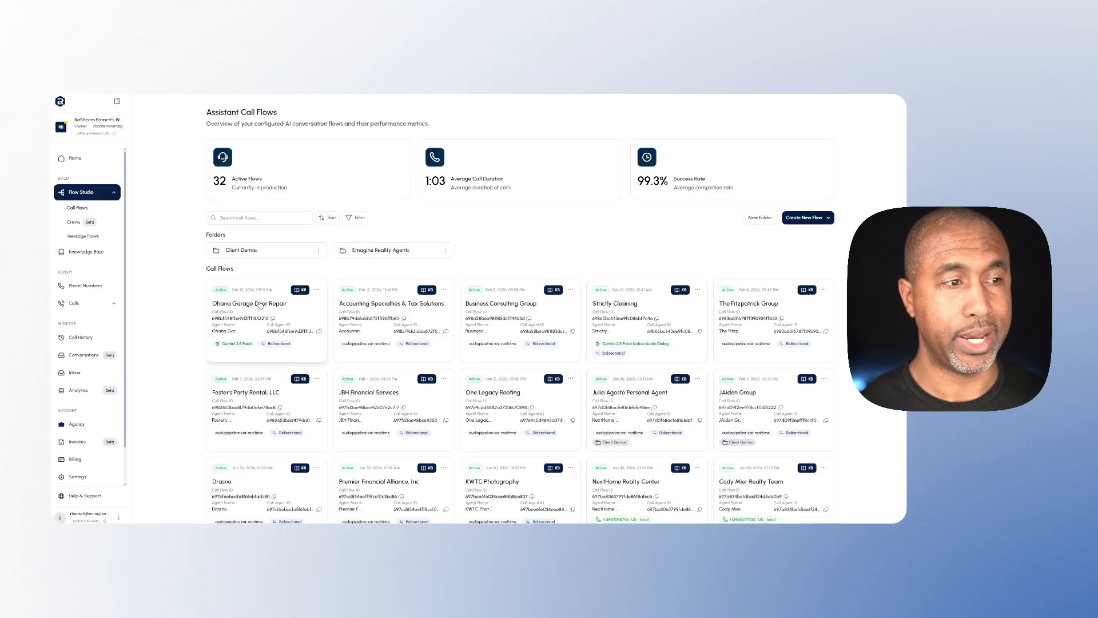
Review the Business Identity and Intake Questions sections of the Ohana Garage Door Repair knowledge base, leaving them unedited
left_click(298, 290)
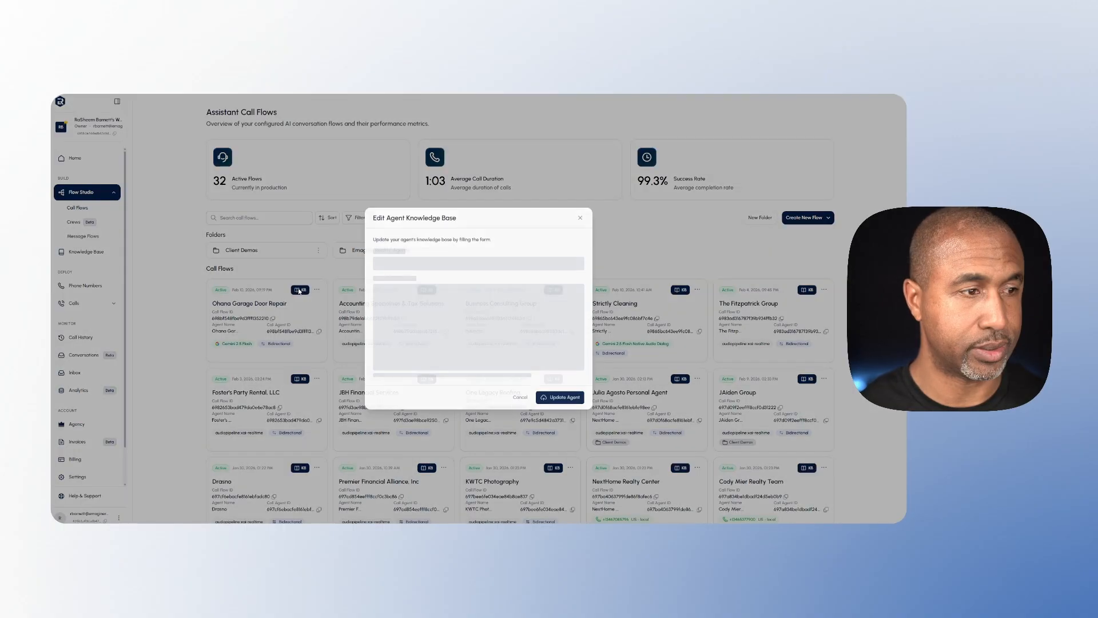
left_click(429, 193)
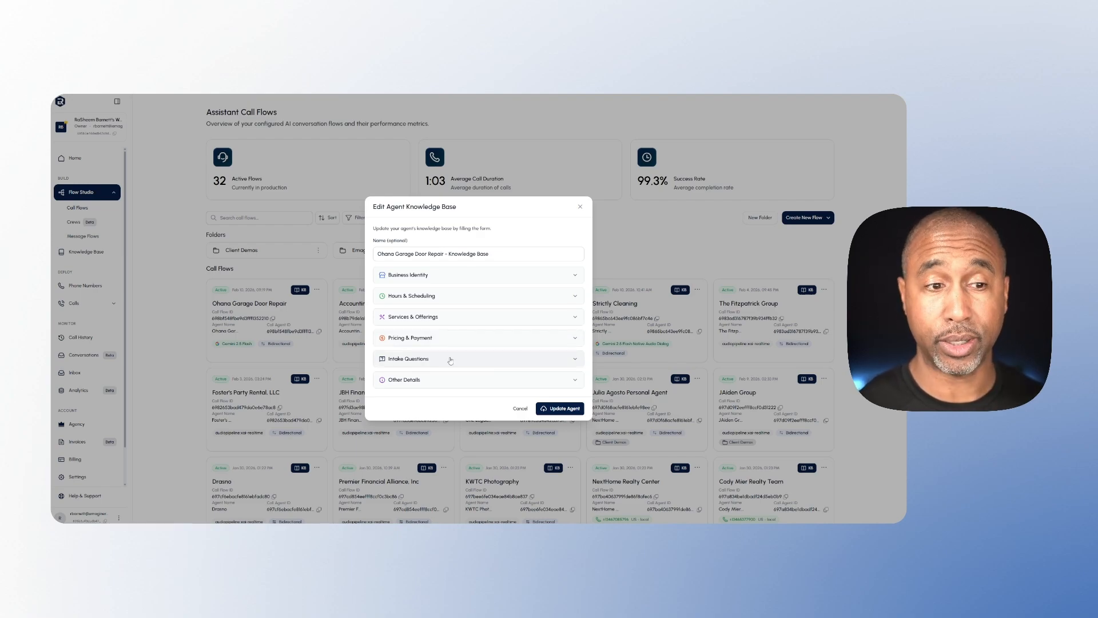
left_click(409, 276)
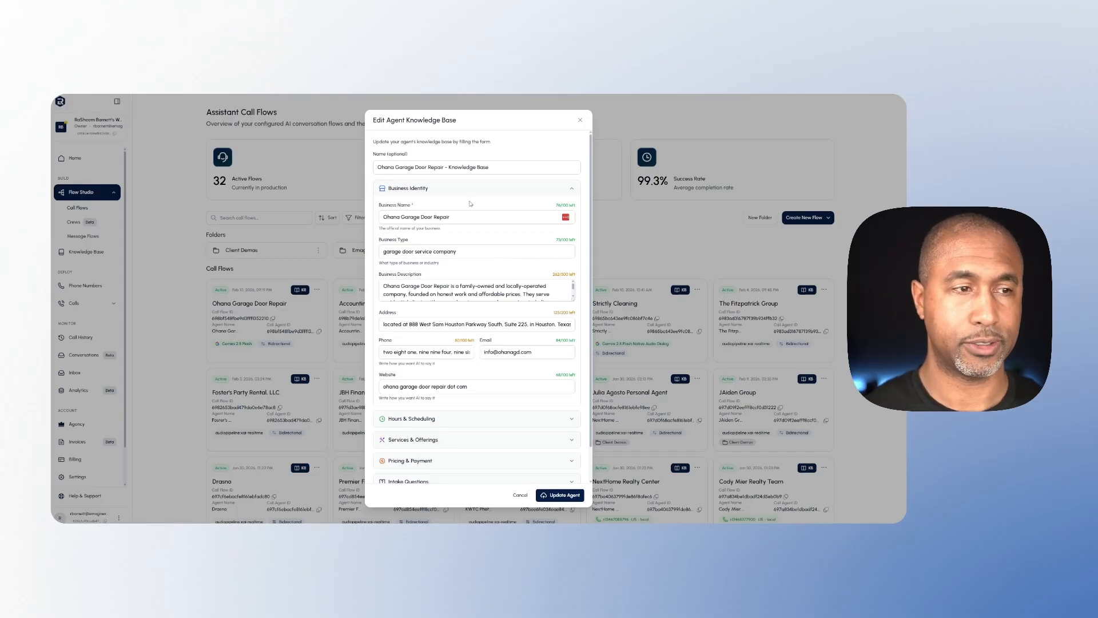
left_click(425, 189)
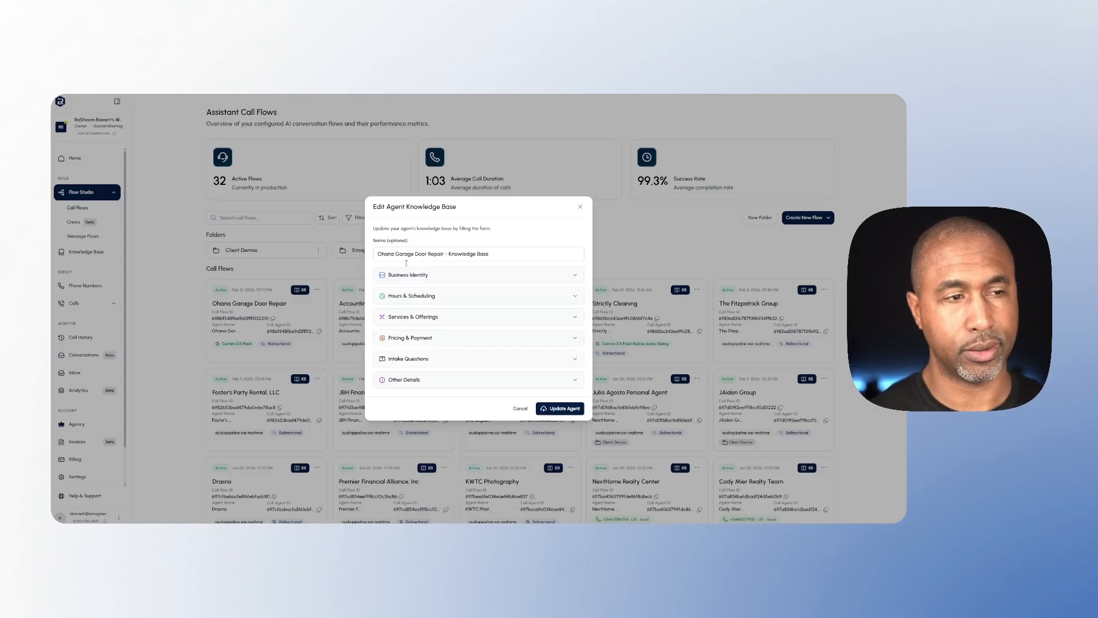
left_click(410, 360)
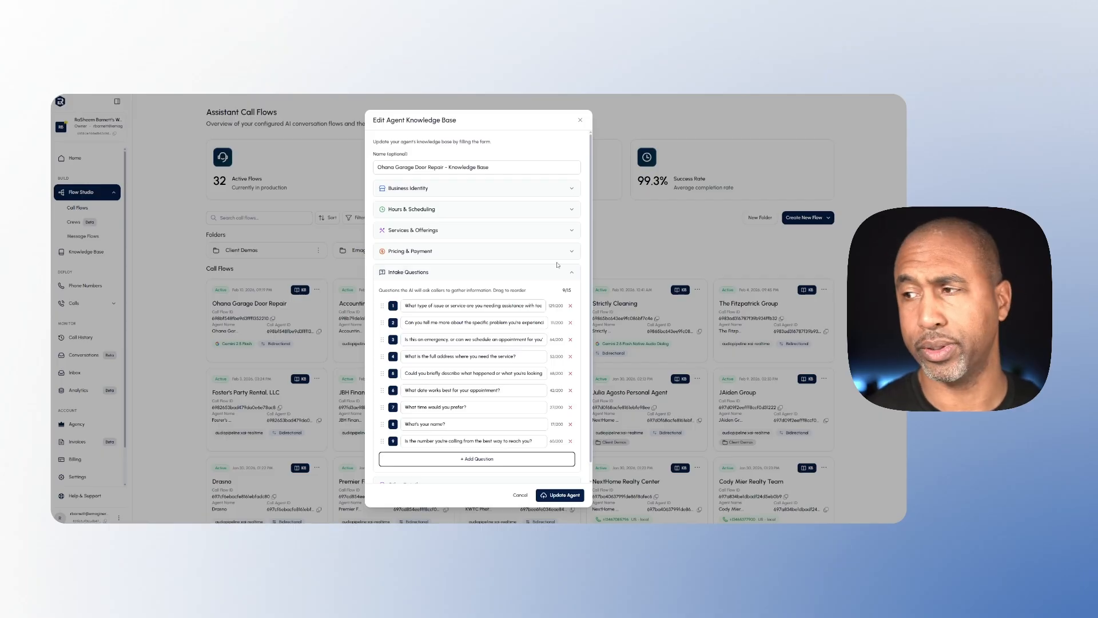
left_click(518, 495)
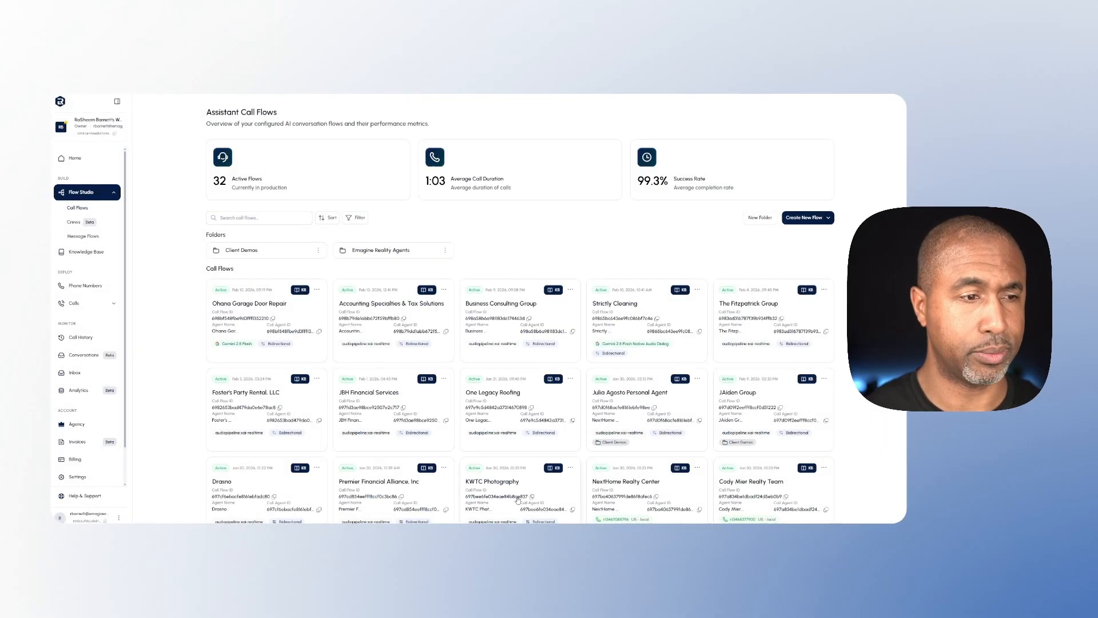
Open the Ohana Garage Door Repair call flow and set its language model to Grok Realtime
left_click(259, 309)
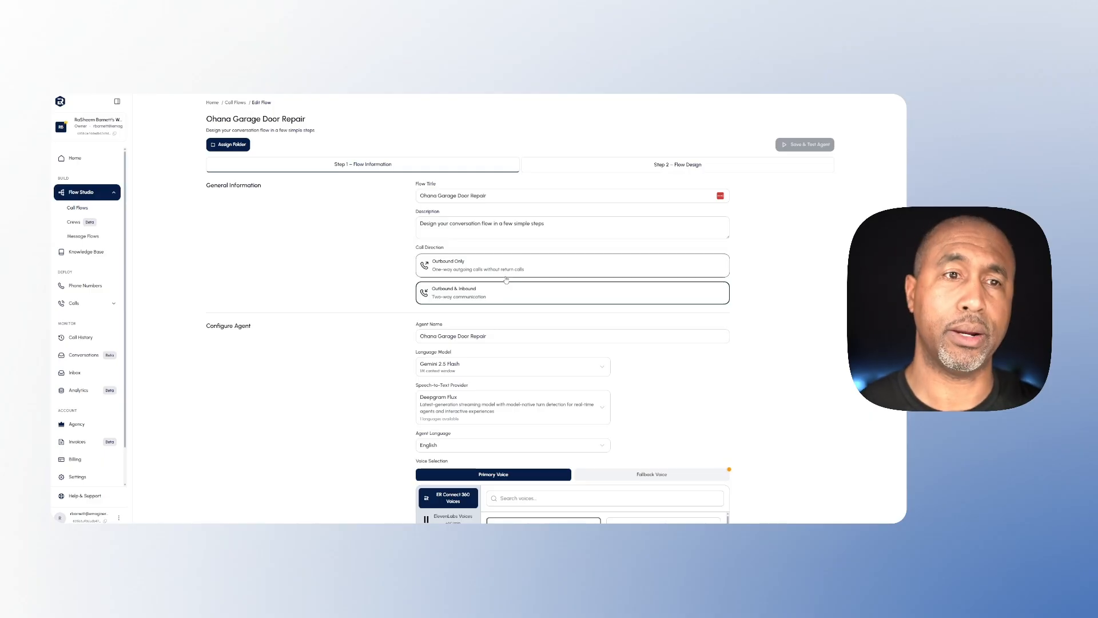
scroll(514, 269, "down", 4)
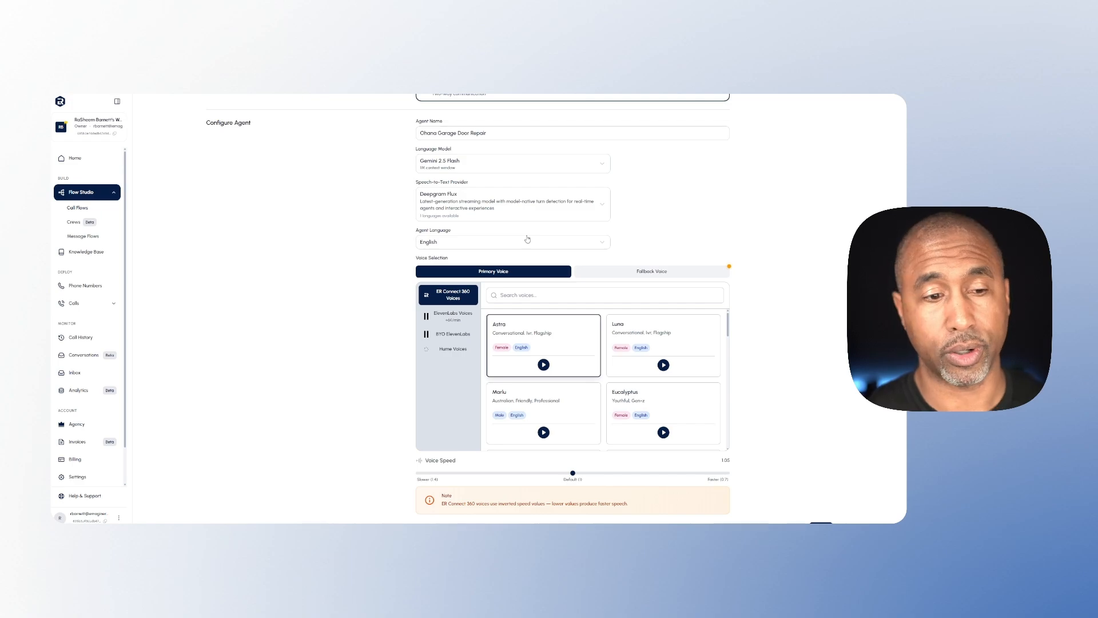
scroll(528, 239, "up", 3)
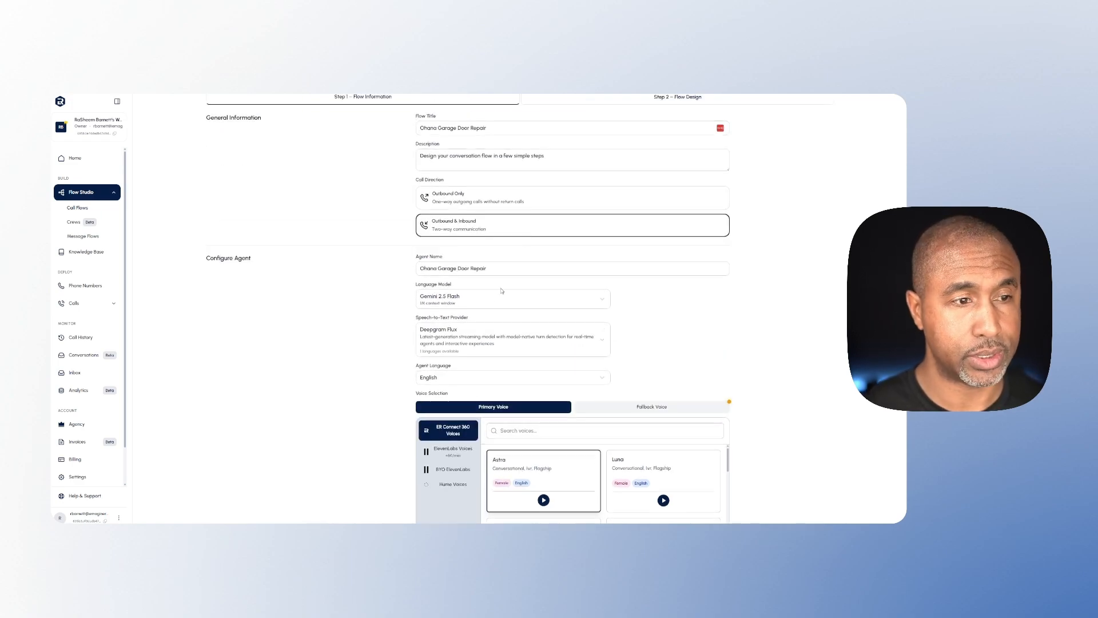
left_click(497, 300)
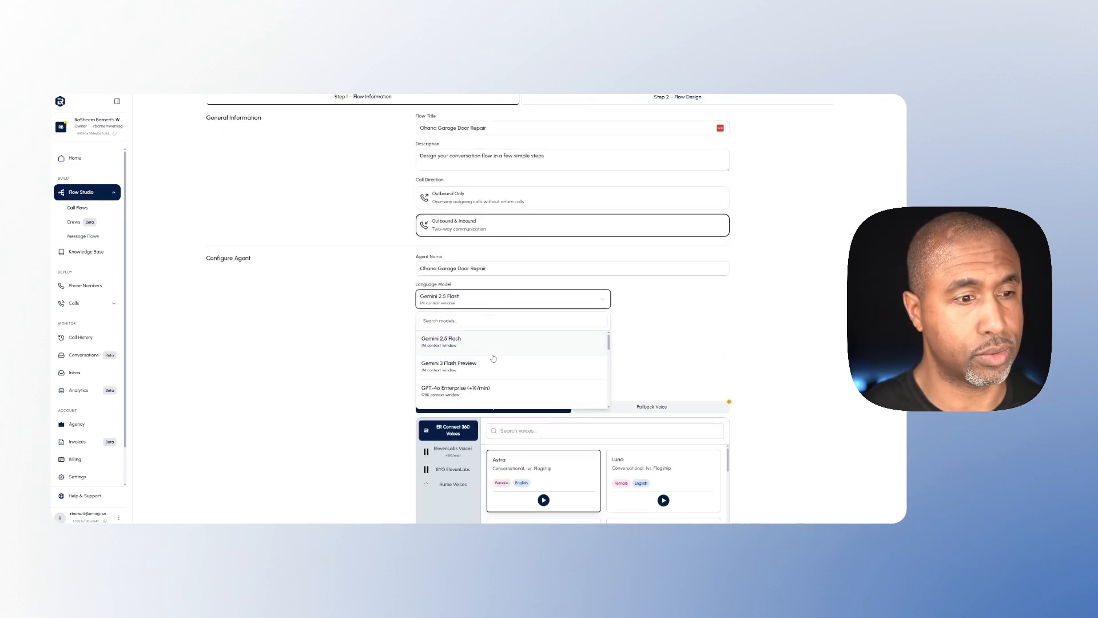
scroll(492, 358, "down", 3)
scroll(496, 353, "down", 2)
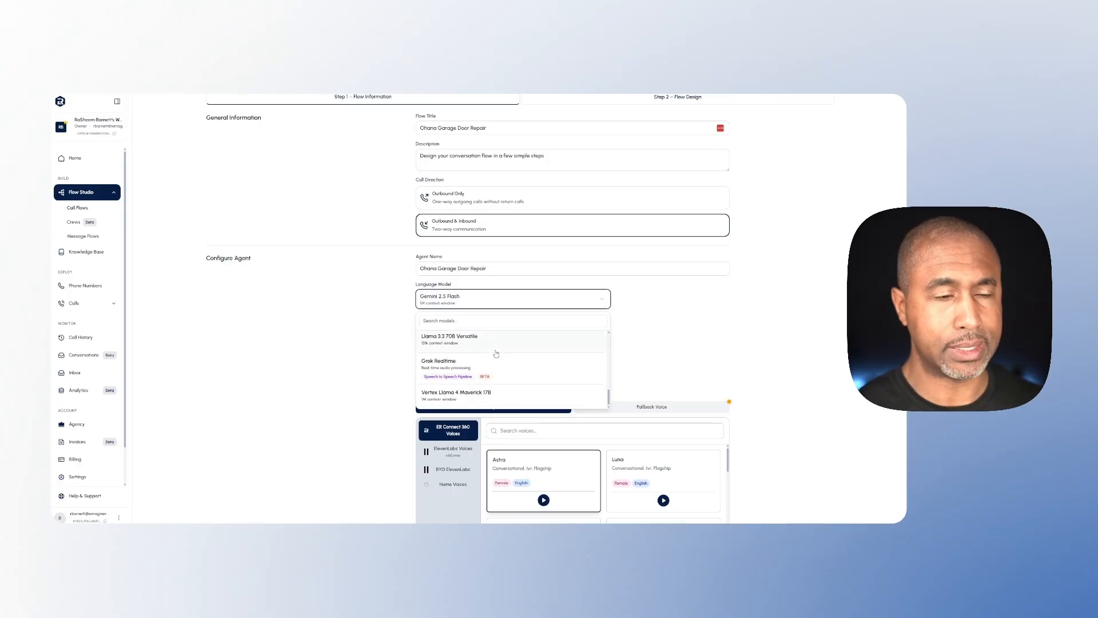
scroll(496, 353, "down", 1)
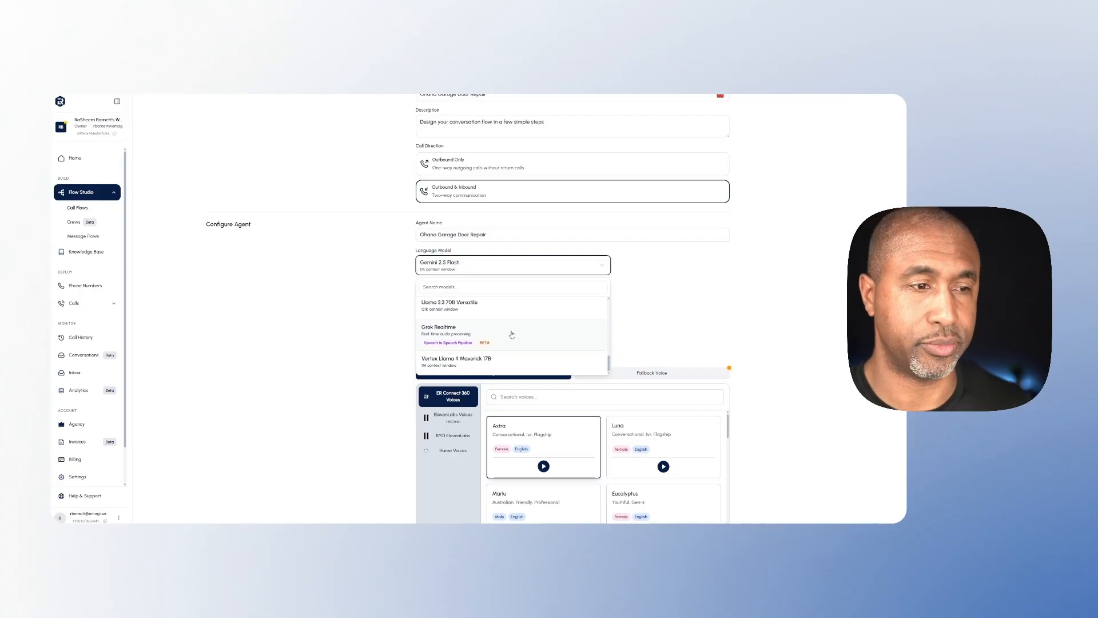
left_click(512, 335)
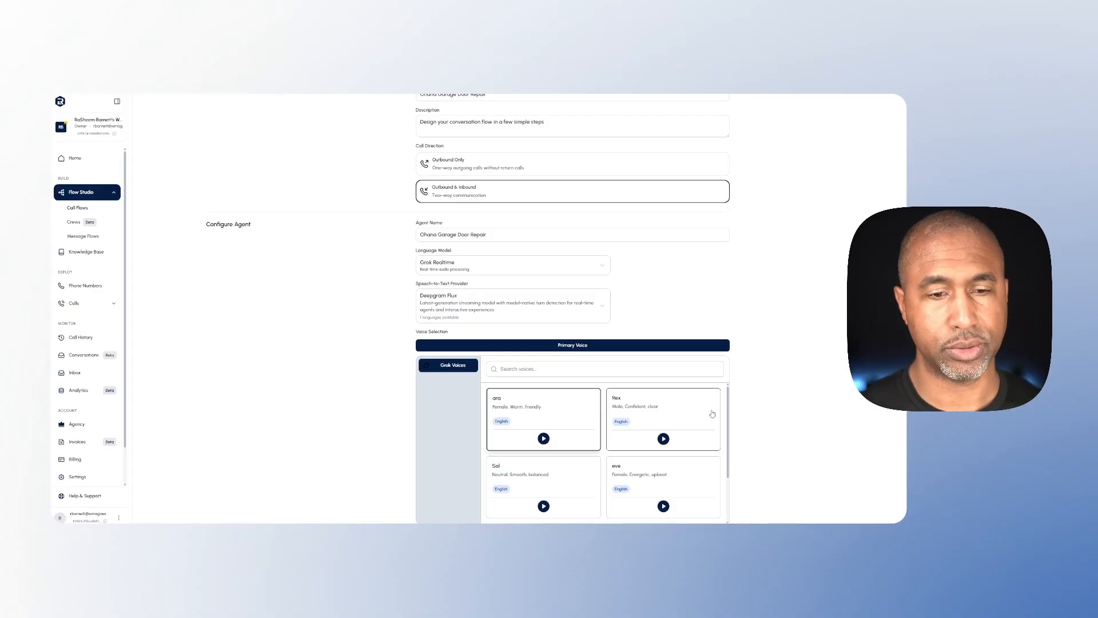
Proceed to the Flow Design stage of the Ohana Garage Door Repair flow and save the flow
scroll(712, 414, "down", 2)
scroll(743, 457, "down", 1)
left_click(820, 490)
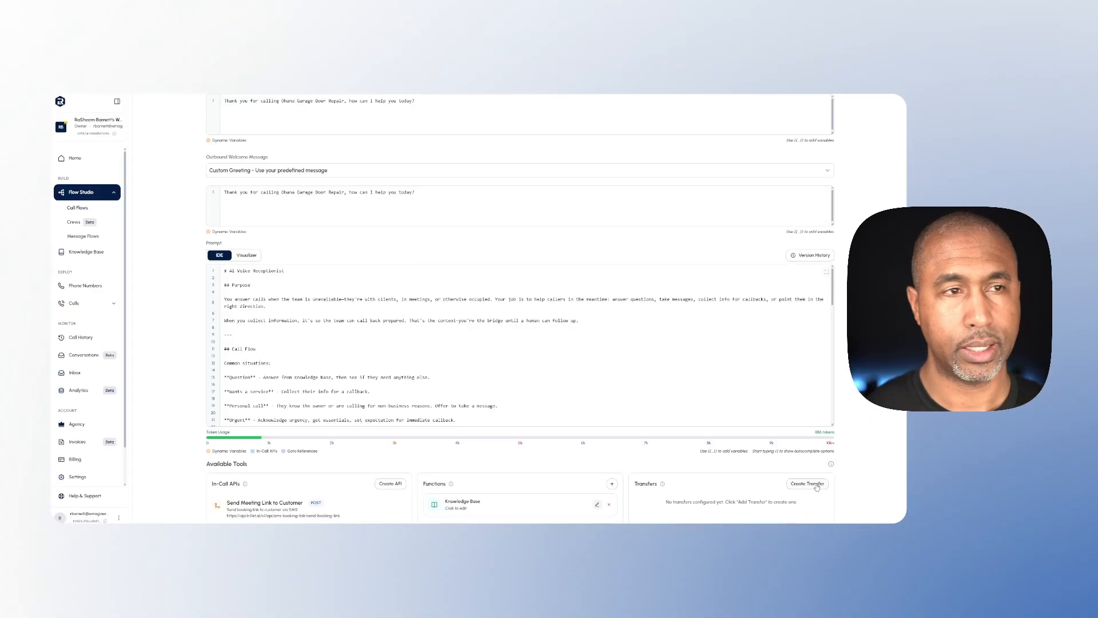
scroll(867, 420, "up", 3)
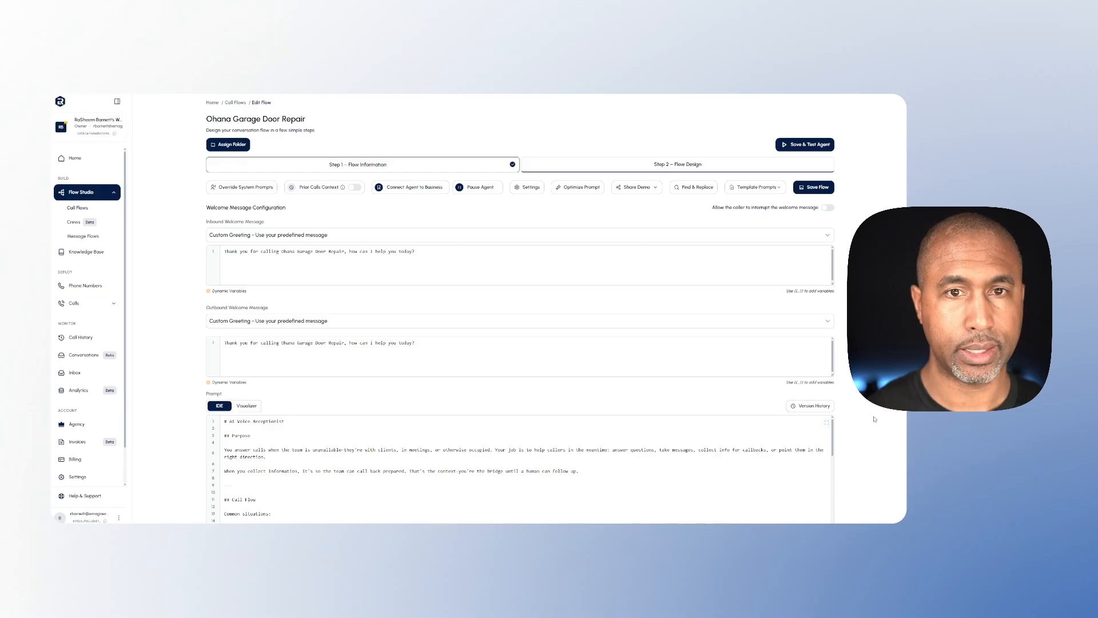
left_click(815, 193)
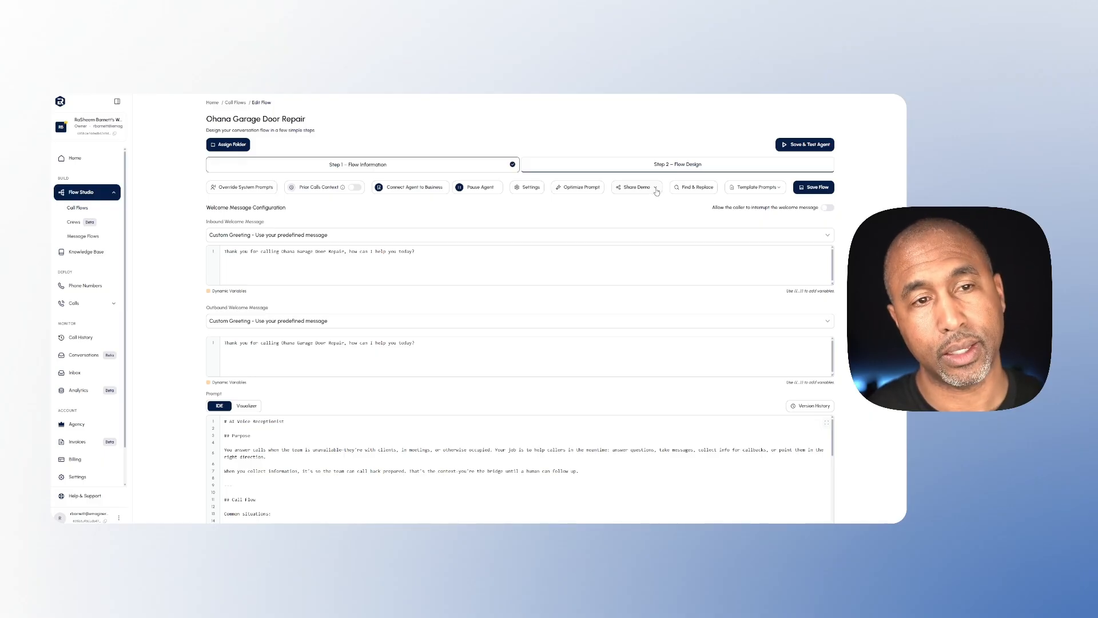
Enable public demo sharing with a 7-day link expiry, copy the demo URL and save the flow
left_click(656, 189)
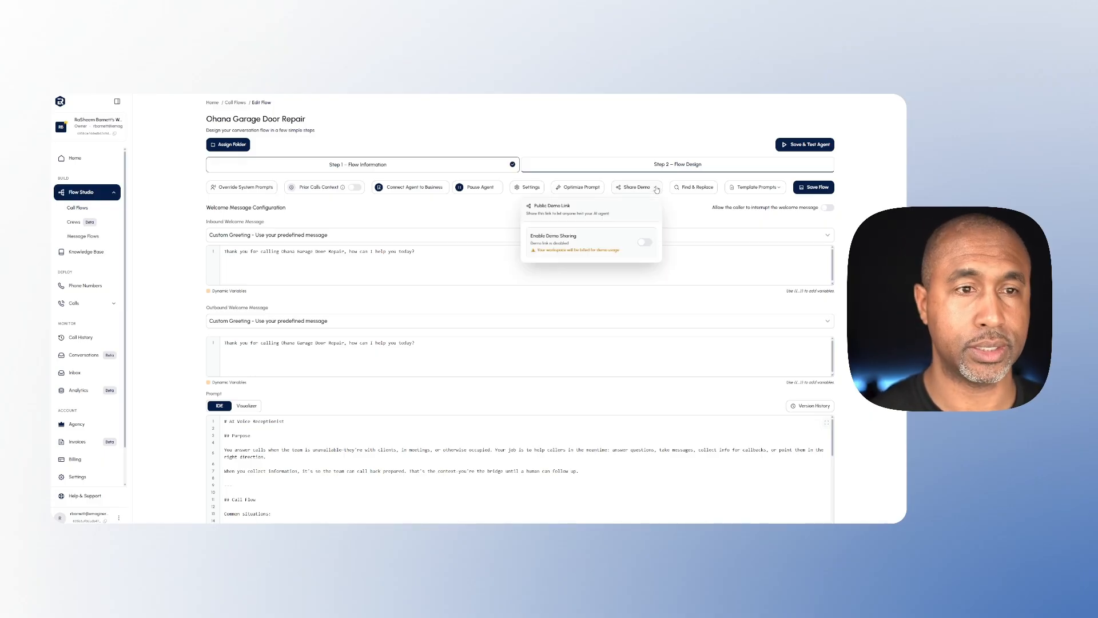
left_click(645, 242)
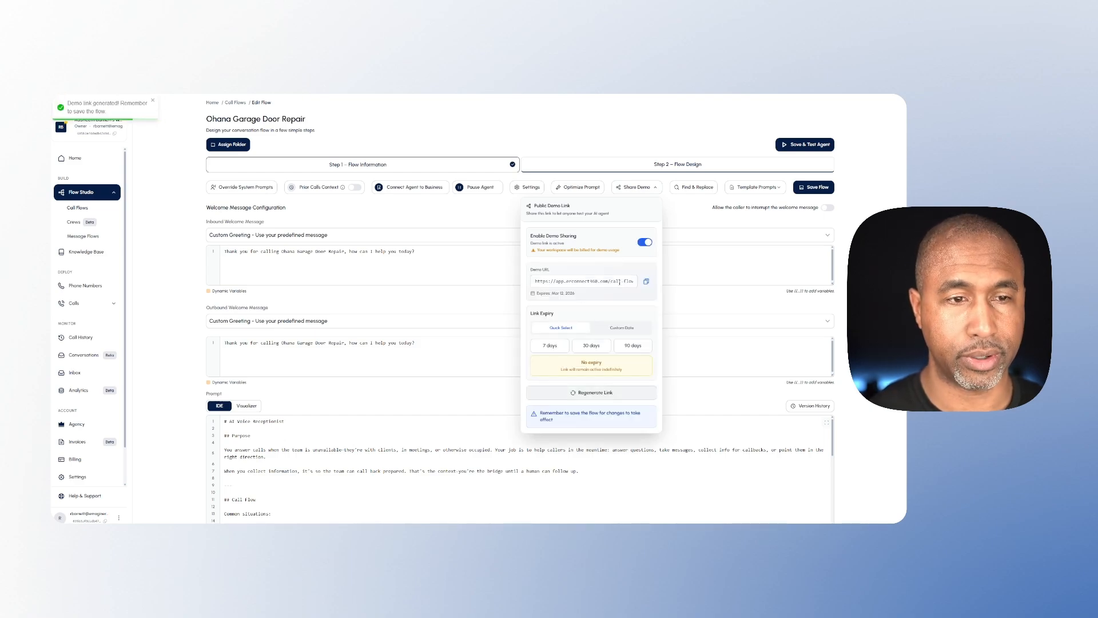
left_click_drag(567, 280, 611, 281)
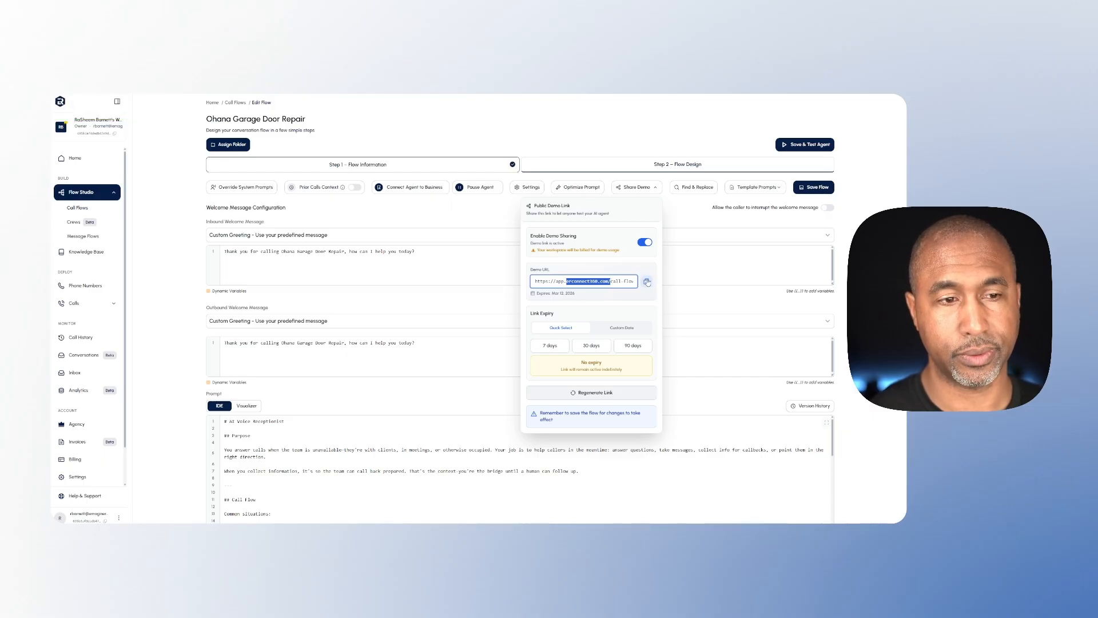
left_click(560, 345)
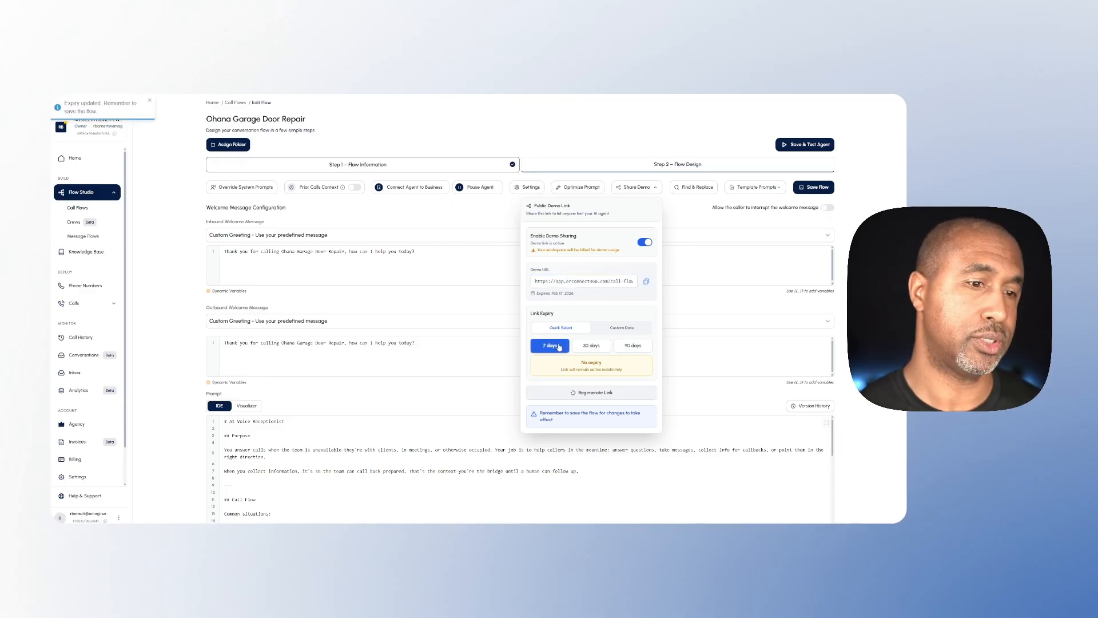
left_click(646, 282)
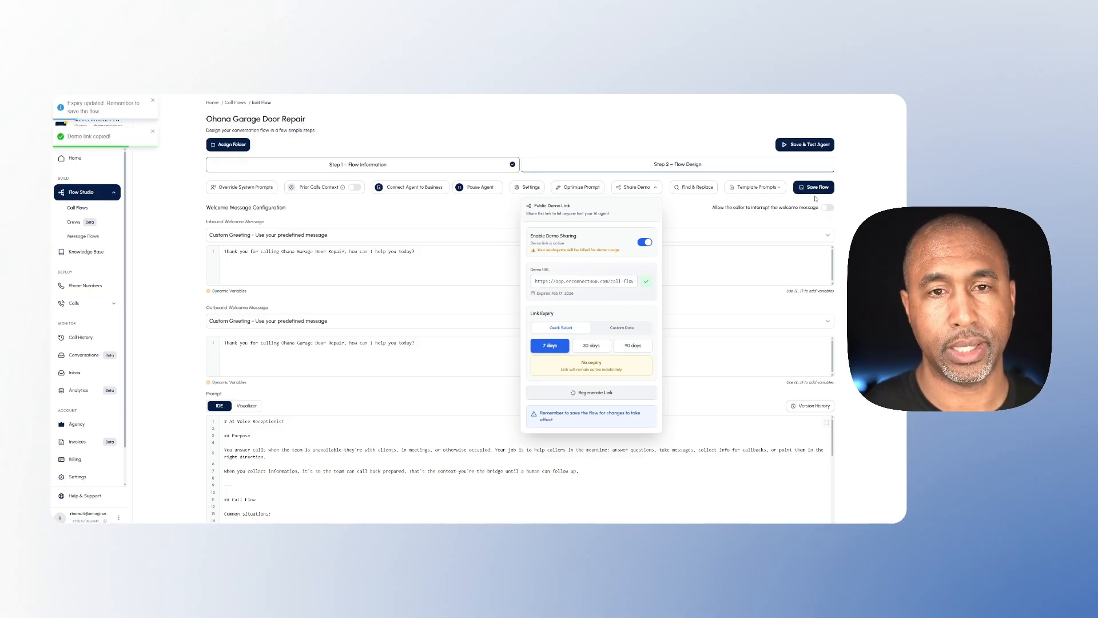
left_click(814, 189)
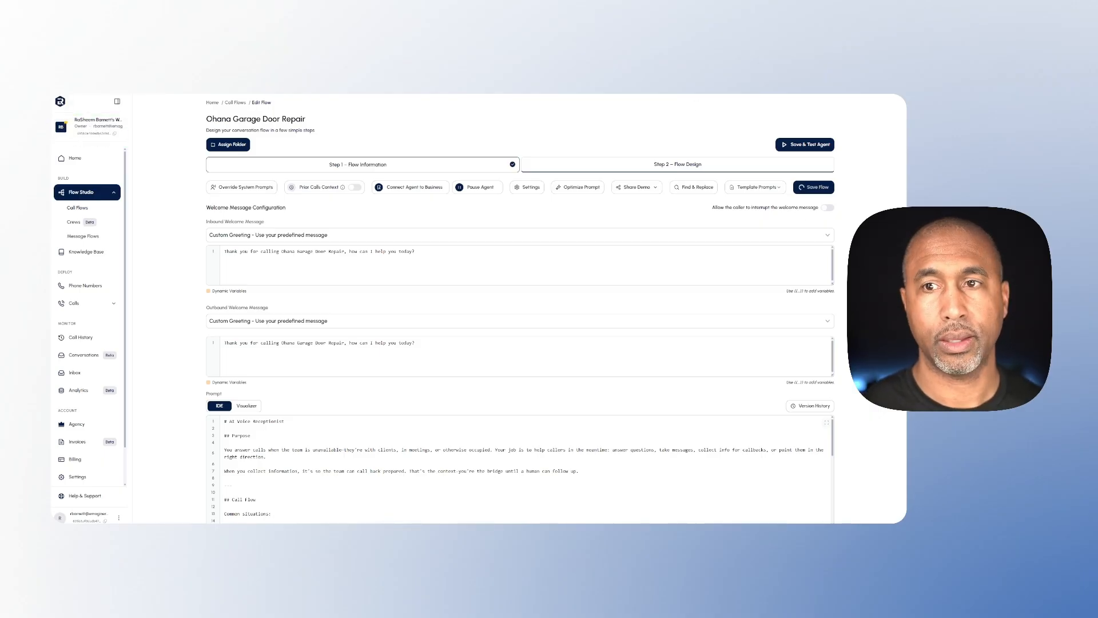
Open the copied demo link in a new browser tab and hold a test conversation with the agent, ending the call
key("ctrl+t")
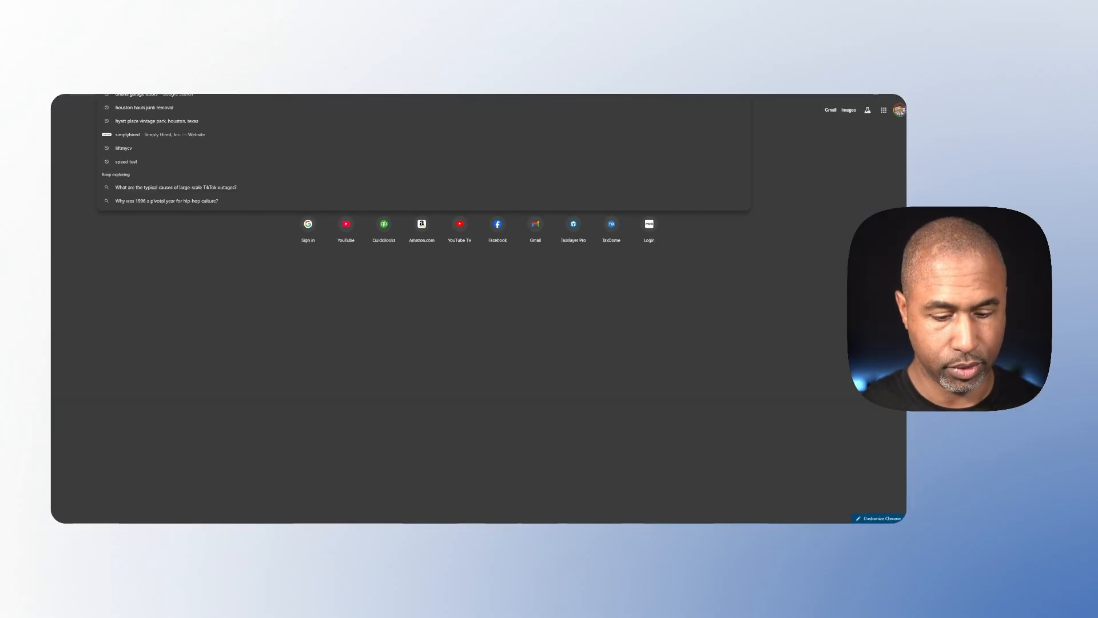
key("ctrl+v")
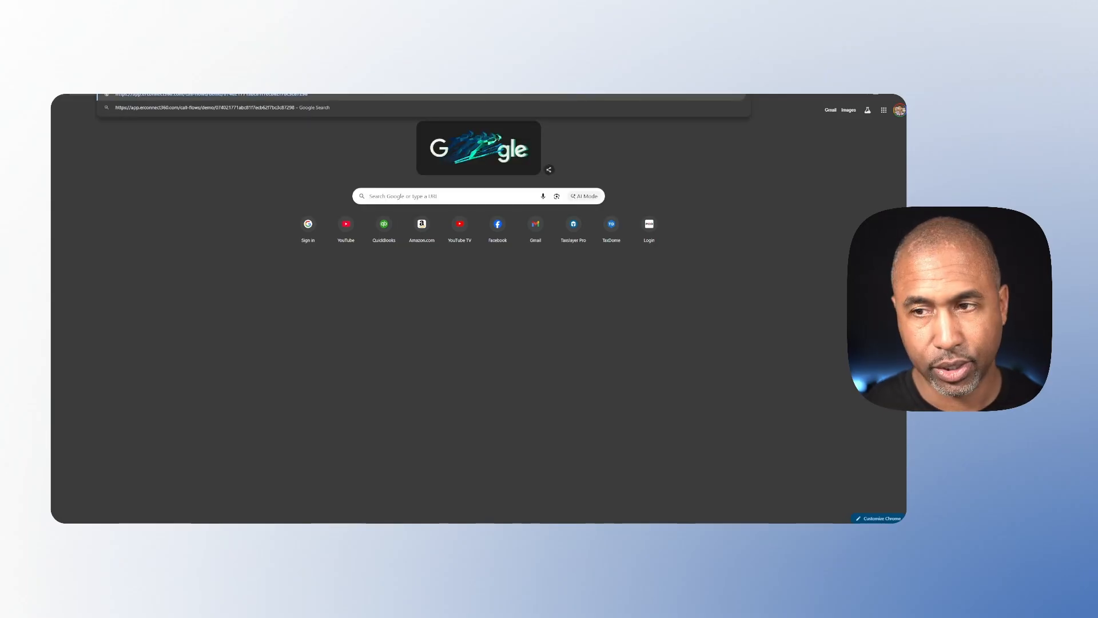
key("Return")
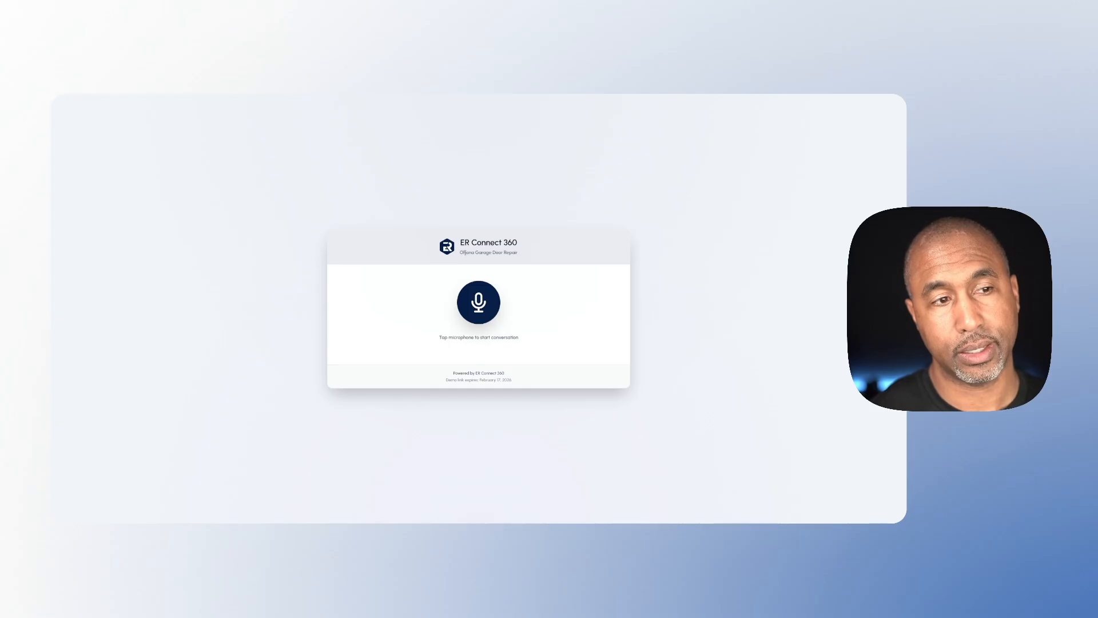
triple_click(465, 253)
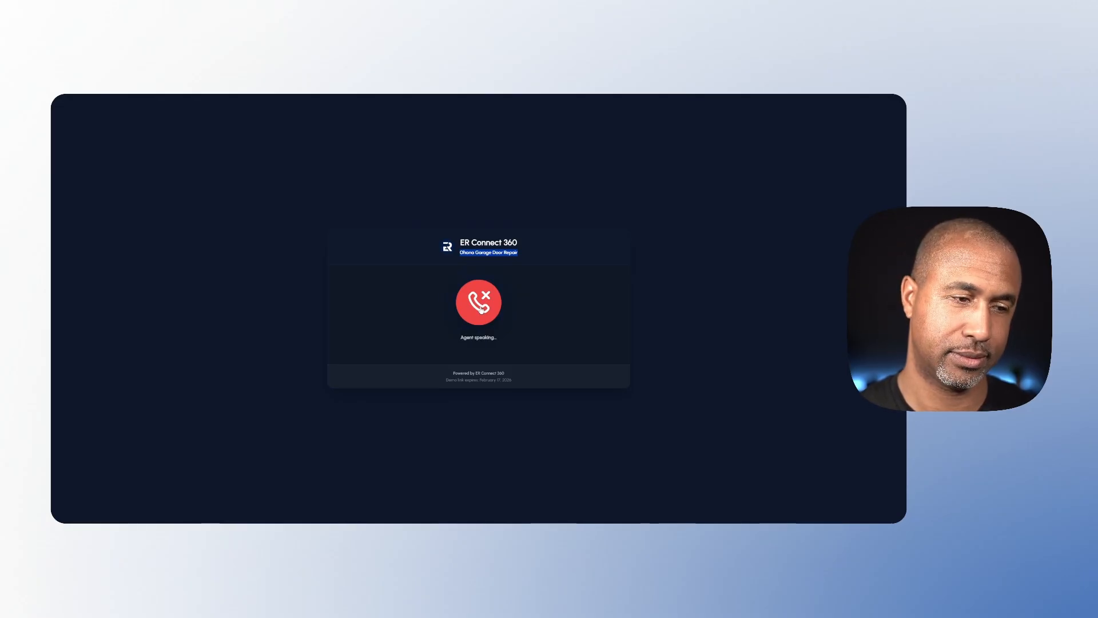
left_click(481, 309)
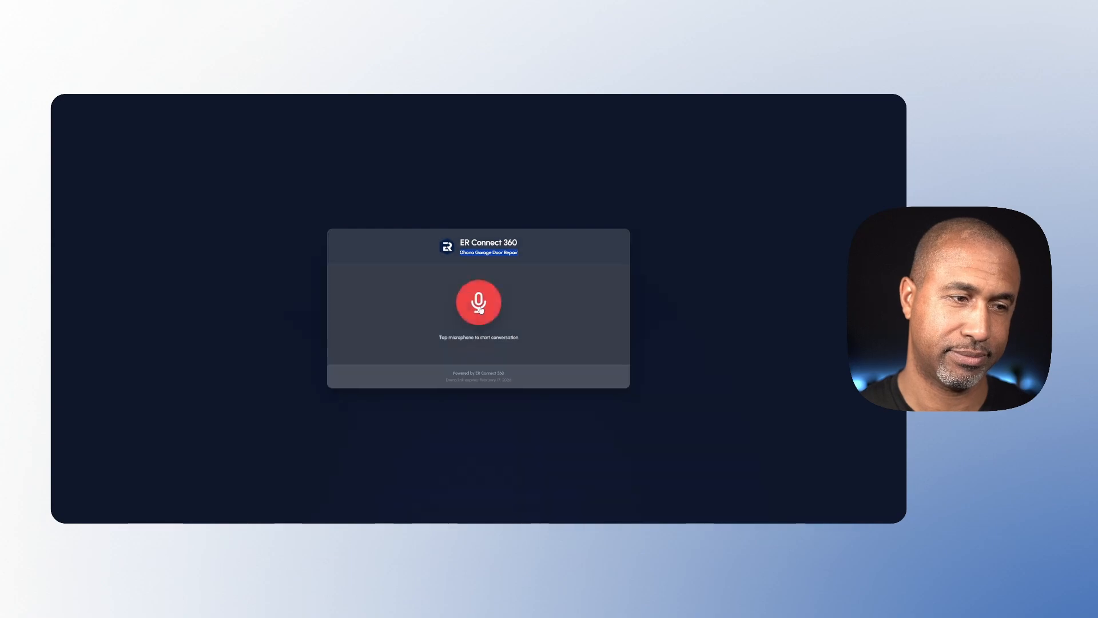